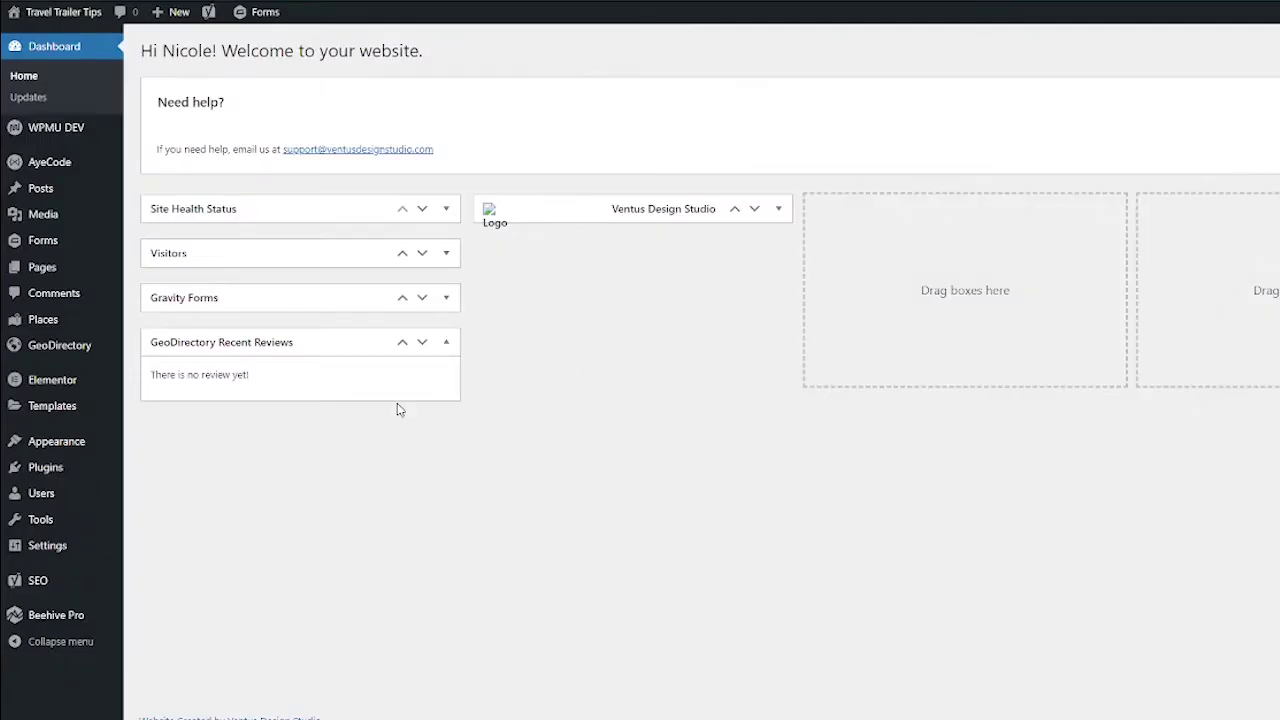
- Find the "wp all import" plugin, then install and activate Import any XML or CSV File to WordPress
{"action": "mouse_move", "coordinate": [83, 480]}
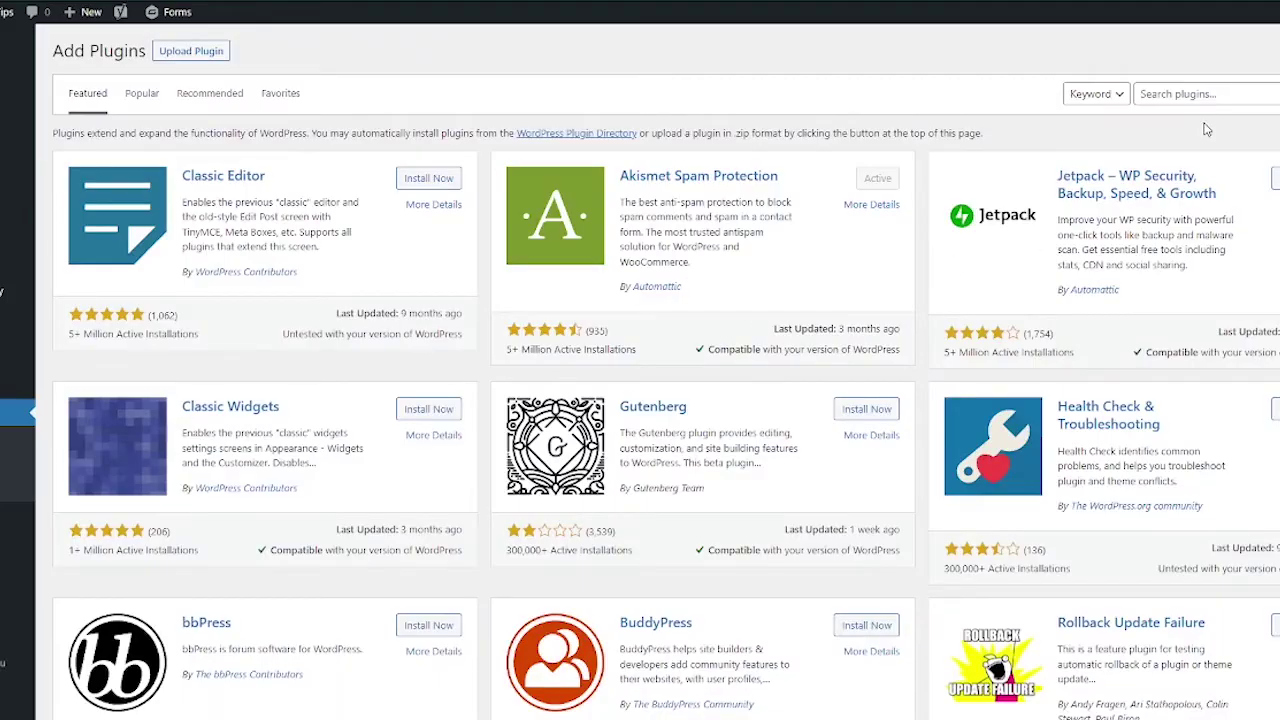
{"action": "left_click", "coordinate": [1222, 94]}
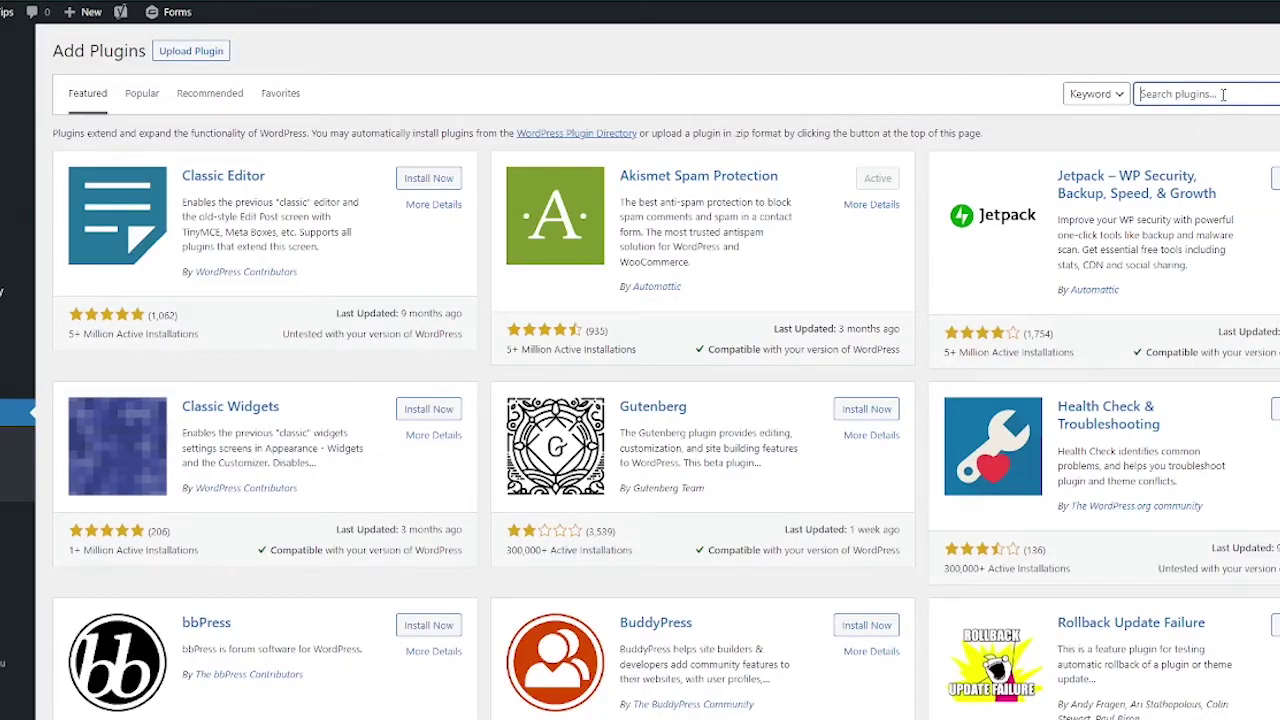
{"action": "type", "text": "wp all import"}
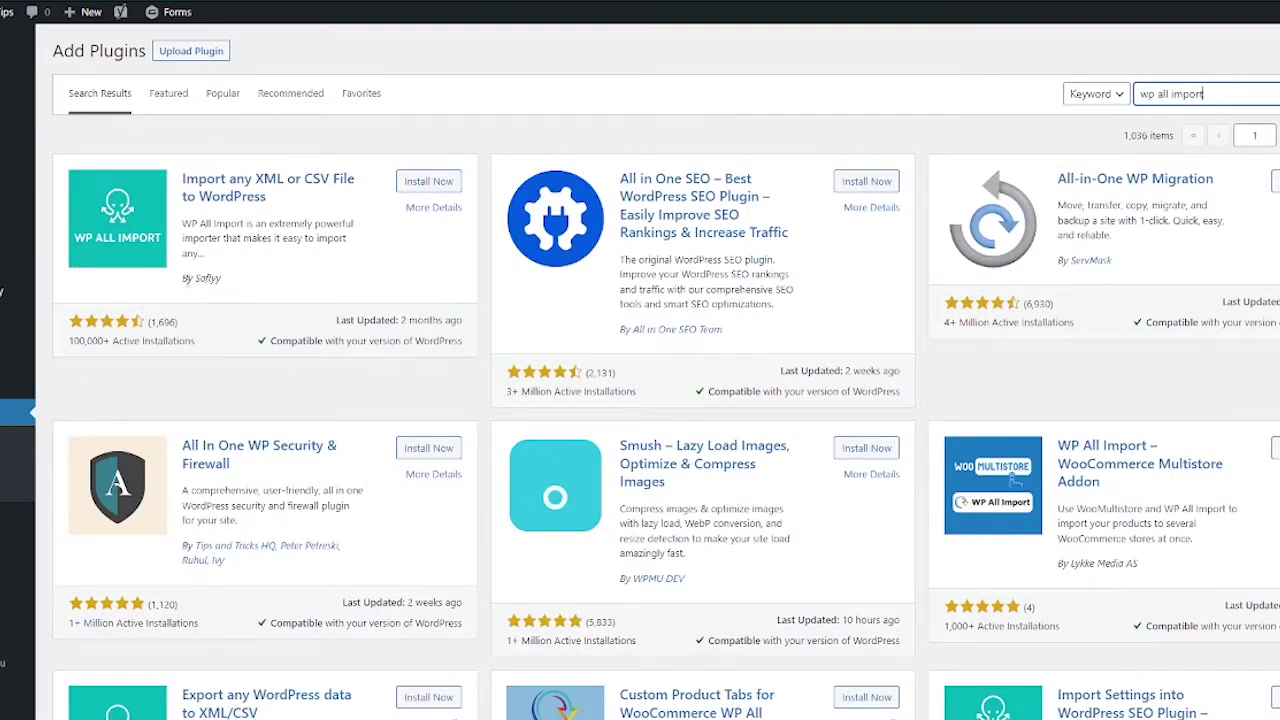
{"action": "left_click", "coordinate": [430, 182]}
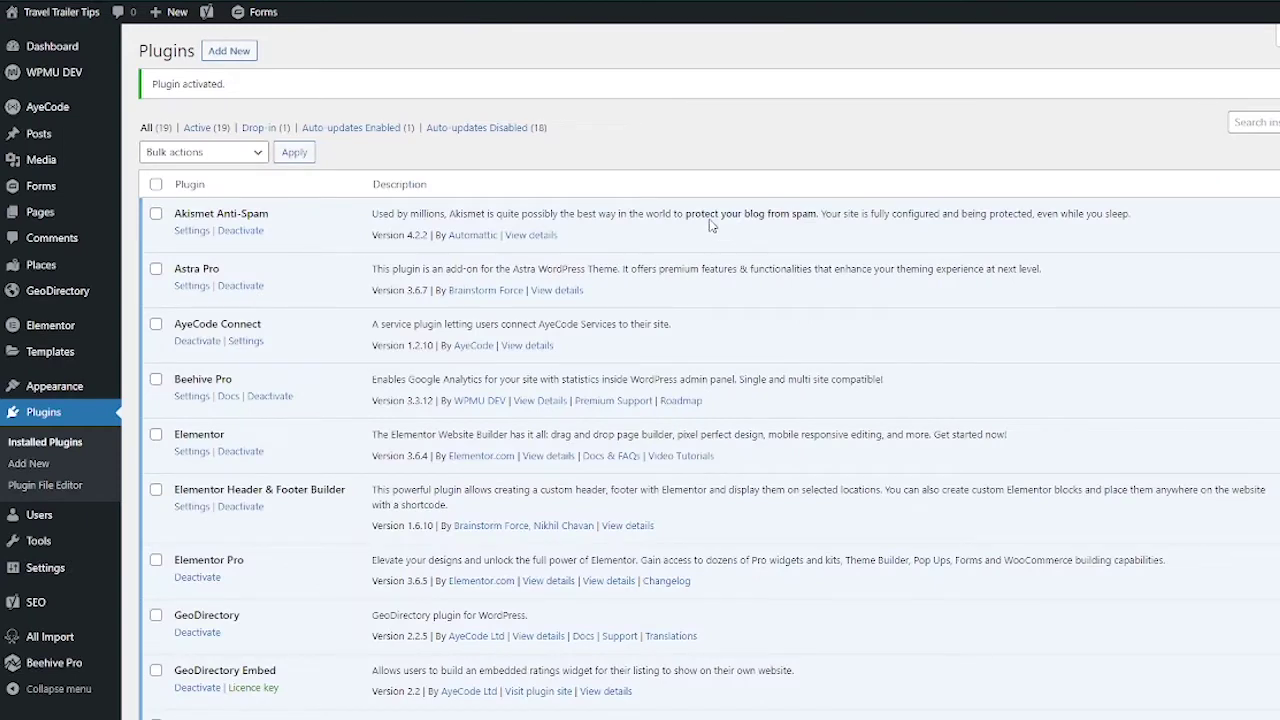
- Install and activate the WP All Import extension for GeoDirectory
{"action": "mouse_move", "coordinate": [31, 292]}
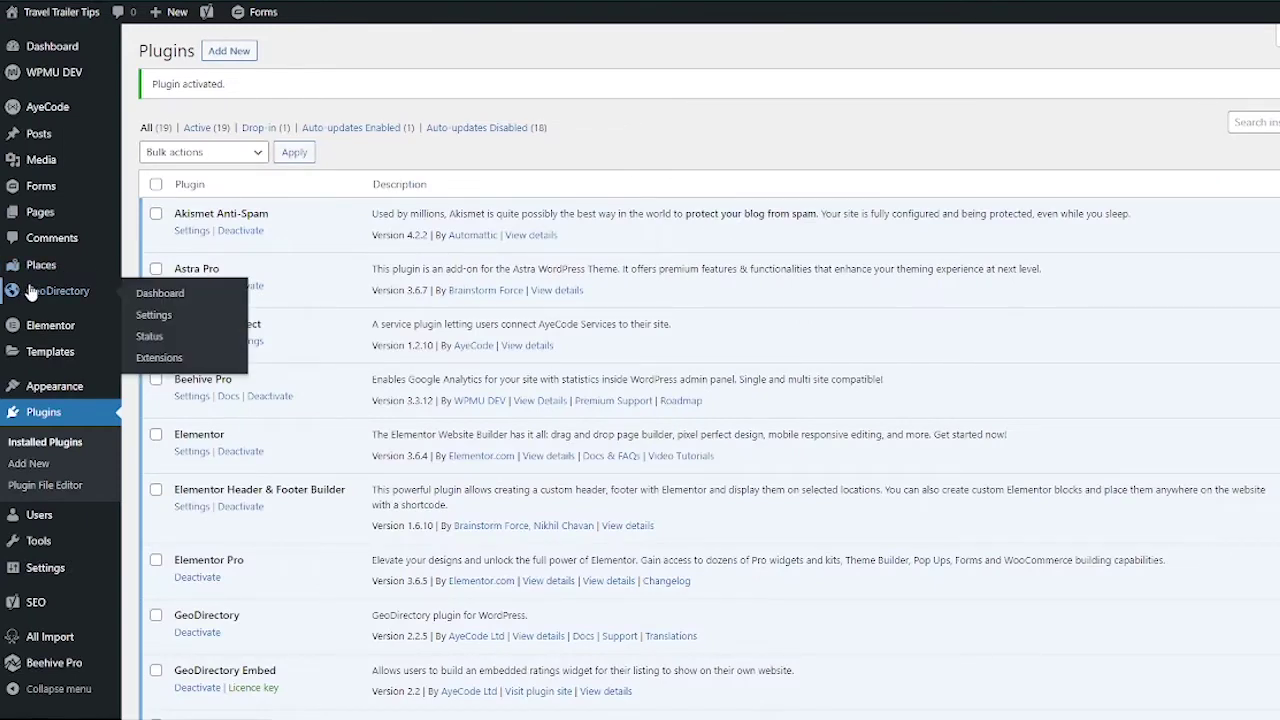
{"action": "left_click", "coordinate": [200, 357]}
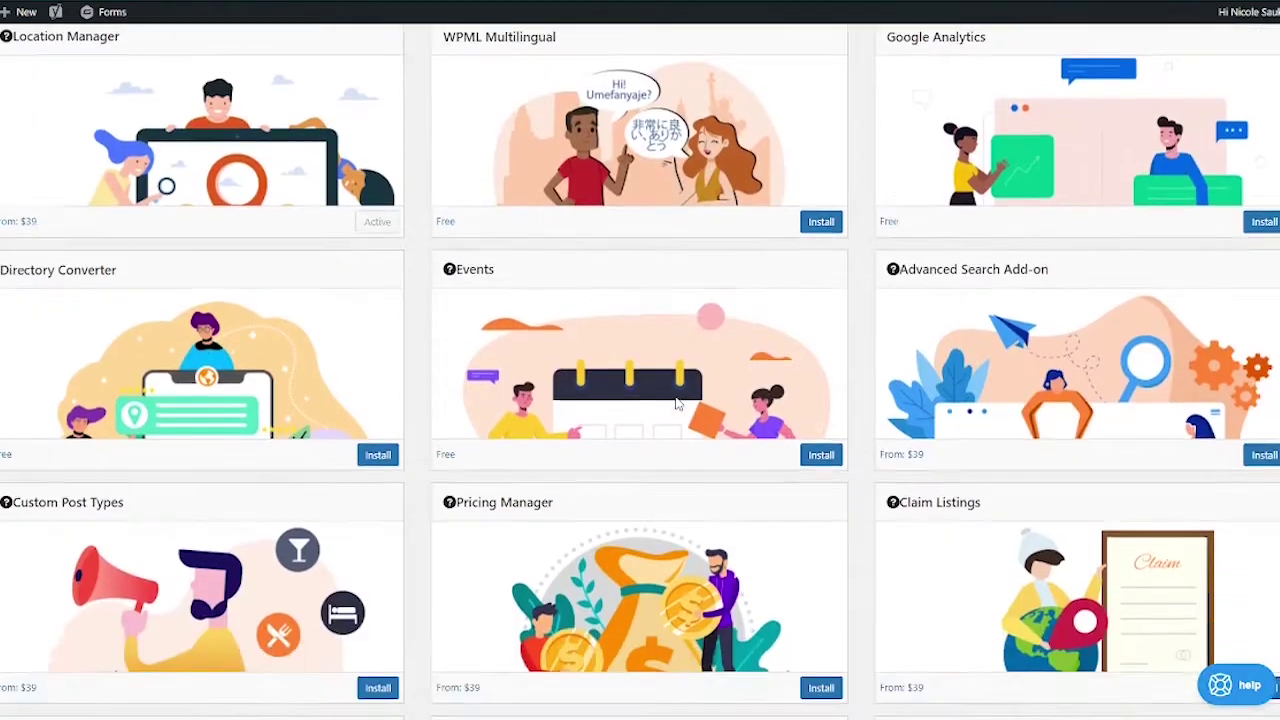
{"action": "scroll", "coordinate": [676, 403], "scroll_direction": "down", "scroll_amount": 9}
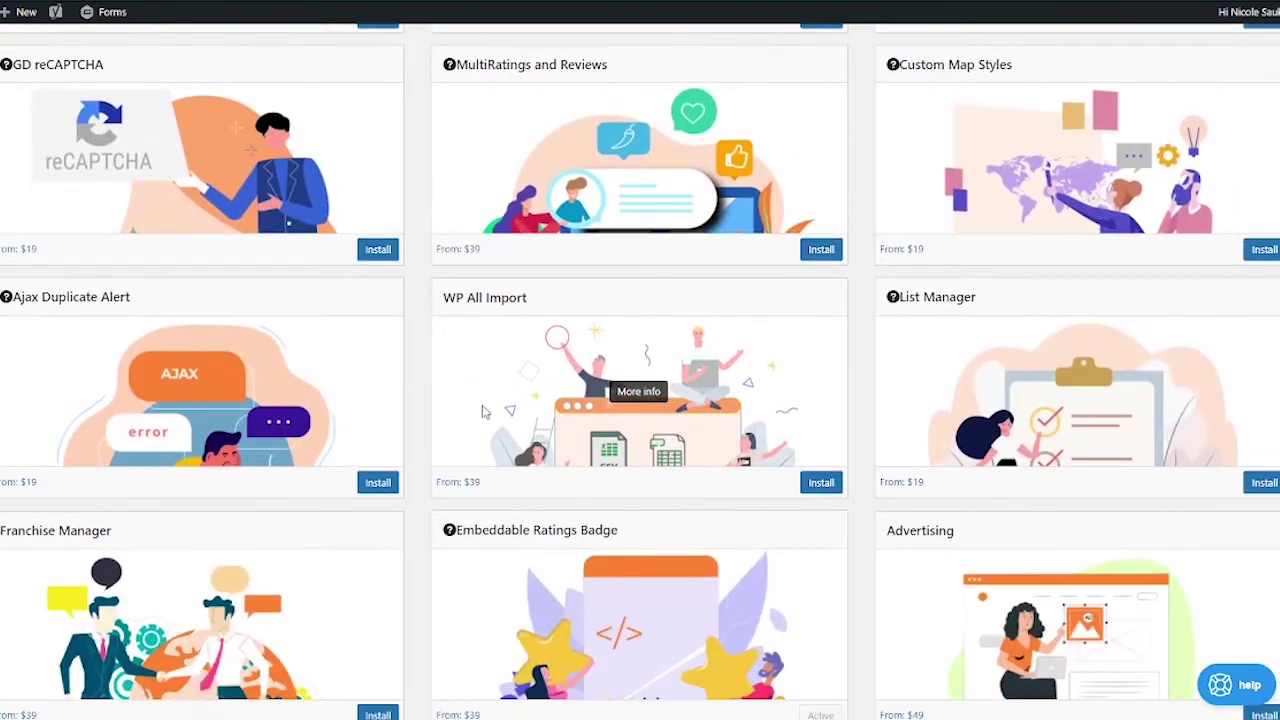
{"action": "left_click", "coordinate": [821, 484]}
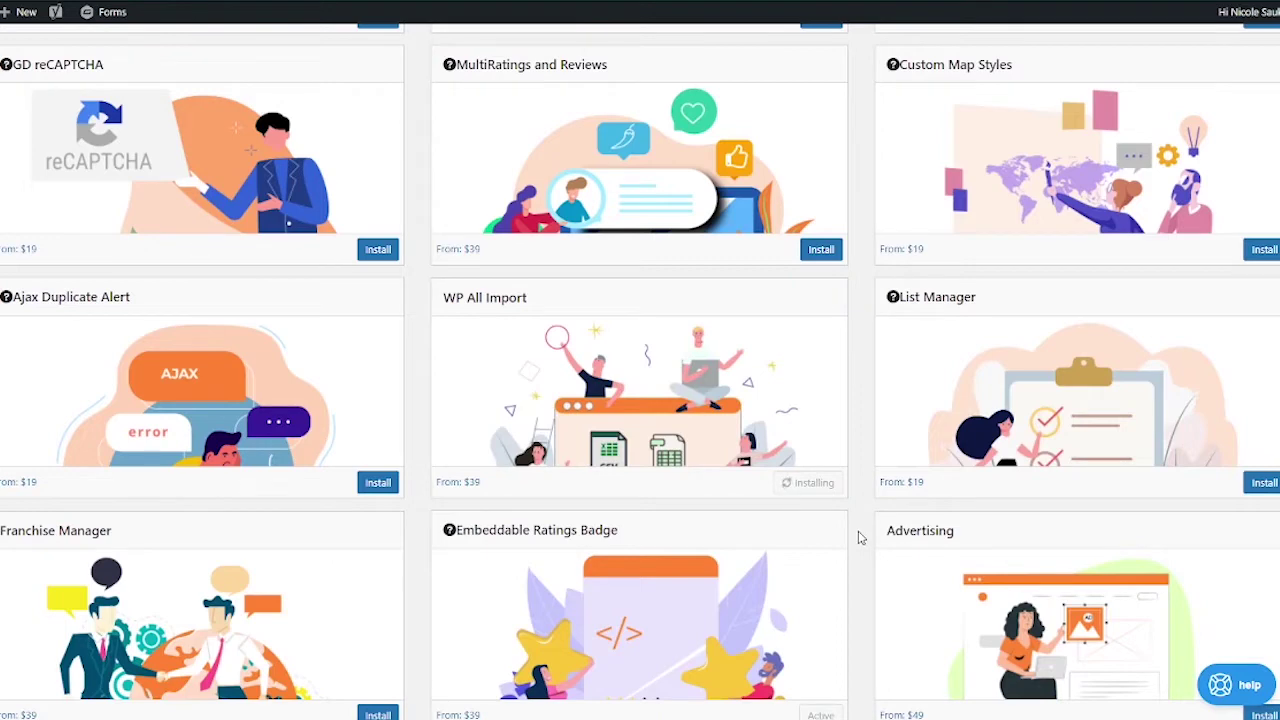
{"action": "left_click", "coordinate": [818, 483]}
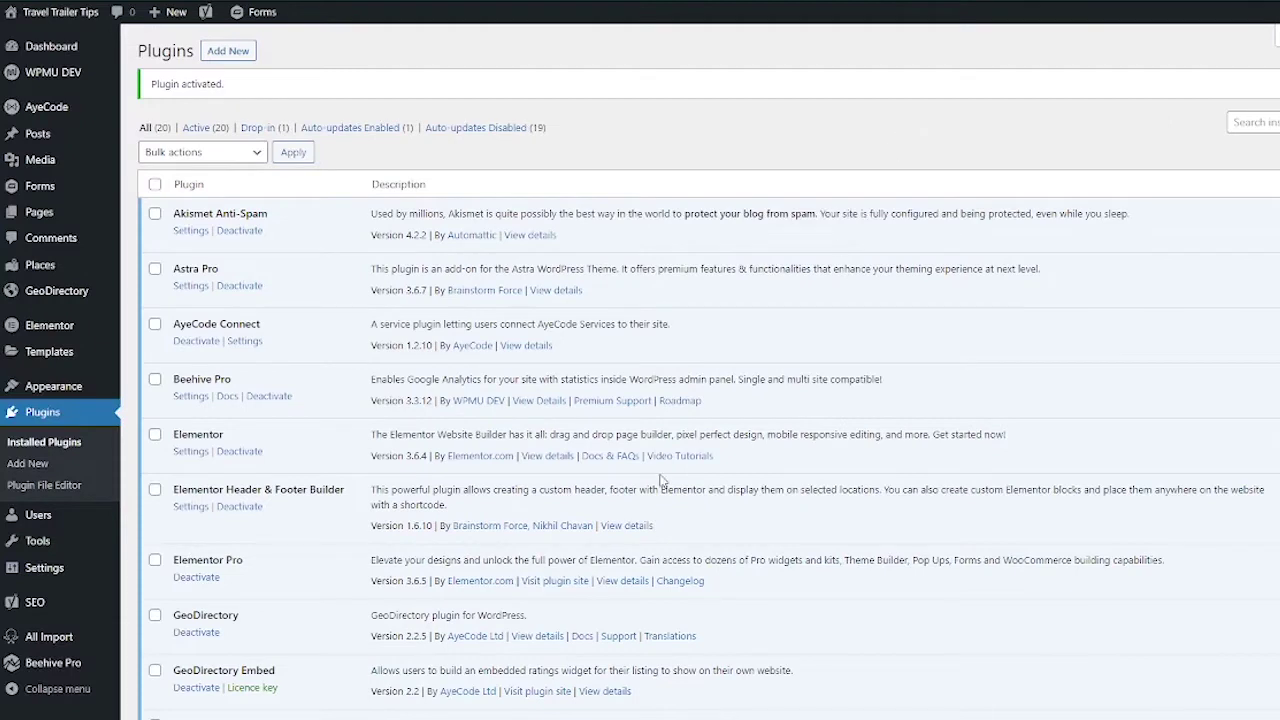
- Upload RV Parks - Sheet1.csv to a new import that creates new Places, and proceed to field mapping
{"action": "mouse_move", "coordinate": [72, 645]}
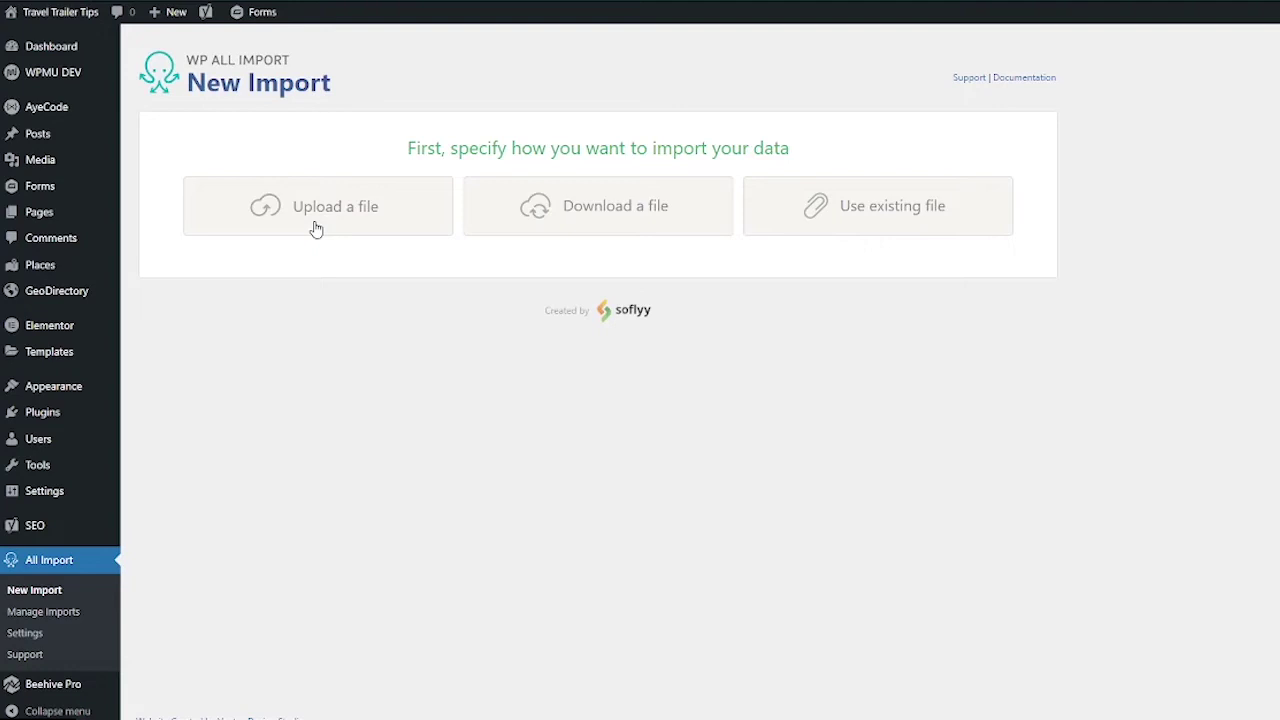
{"action": "left_click", "coordinate": [316, 229]}
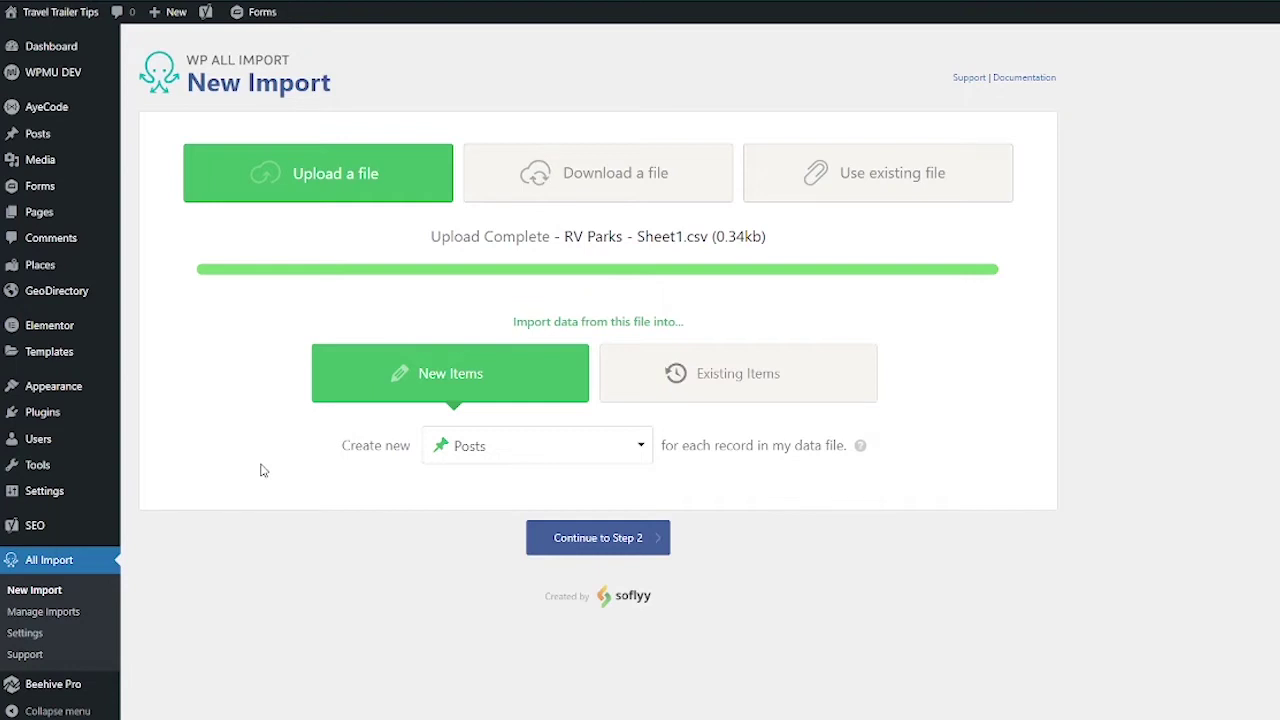
{"action": "left_click", "coordinate": [488, 460]}
{"action": "scroll", "coordinate": [500, 505], "scroll_direction": "down", "scroll_amount": 2}
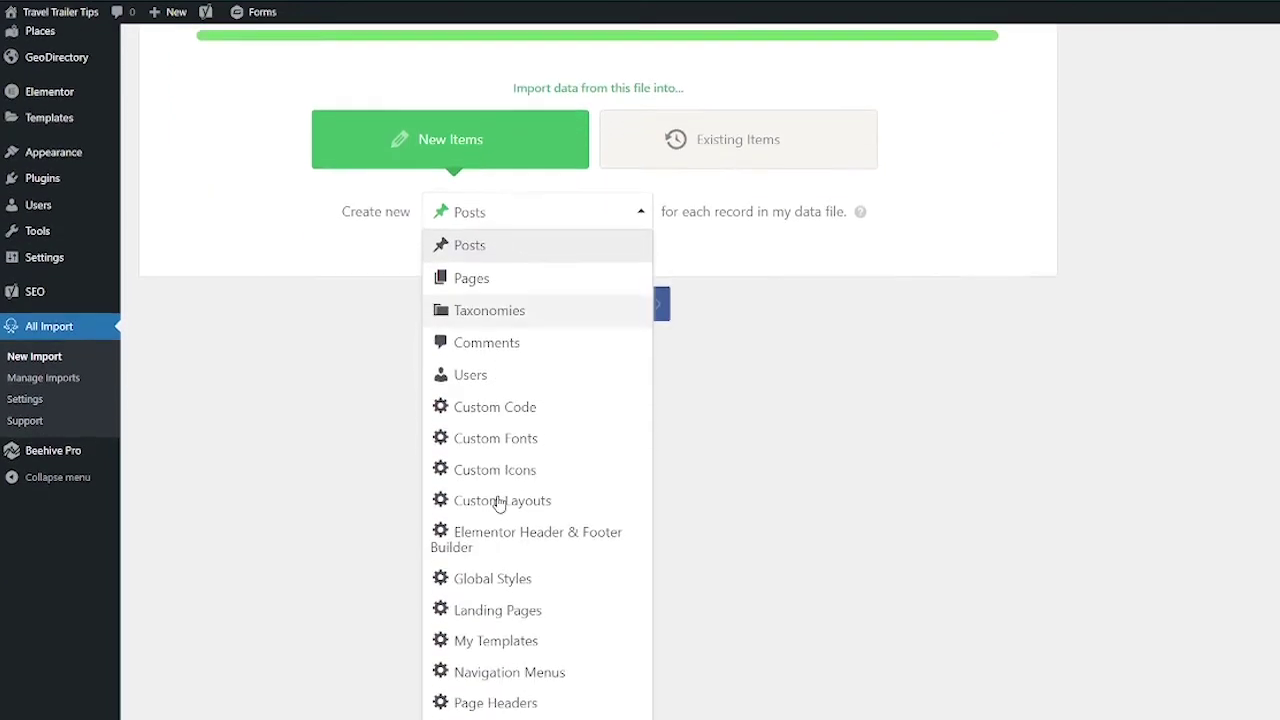
{"action": "scroll", "coordinate": [498, 503], "scroll_direction": "down", "scroll_amount": 3}
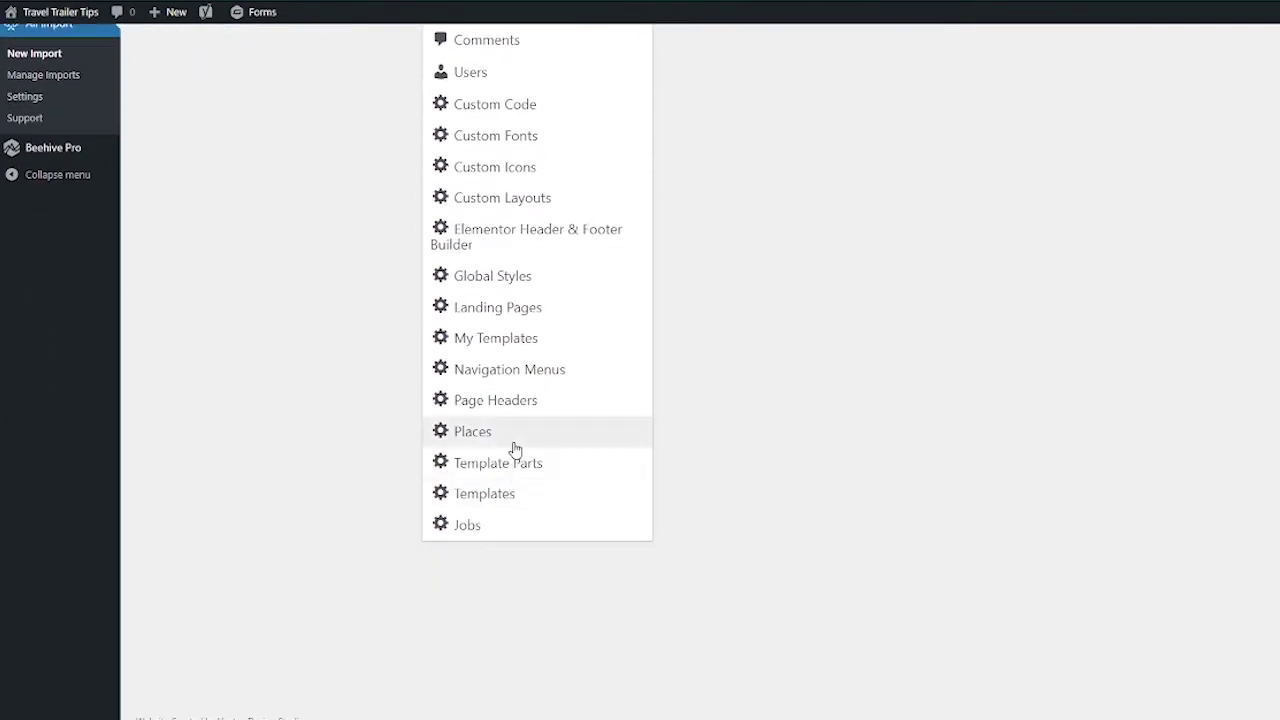
{"action": "left_click", "coordinate": [514, 445]}
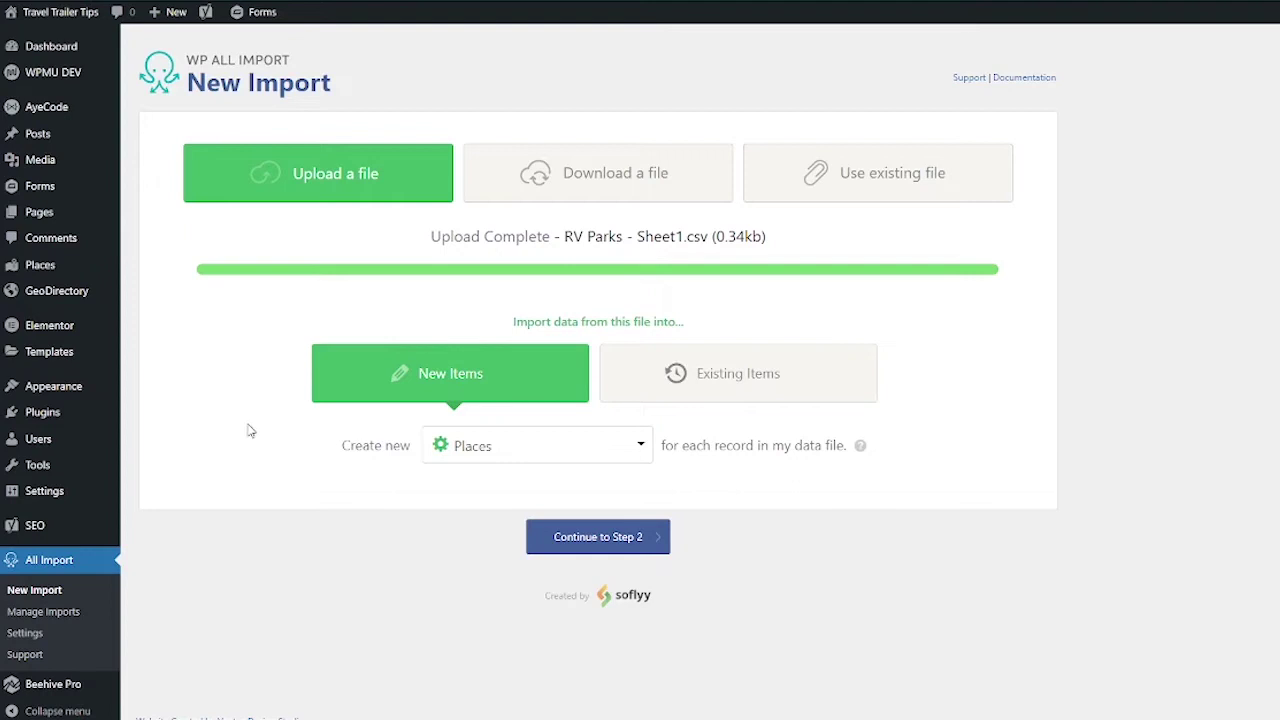
{"action": "left_click", "coordinate": [540, 541]}
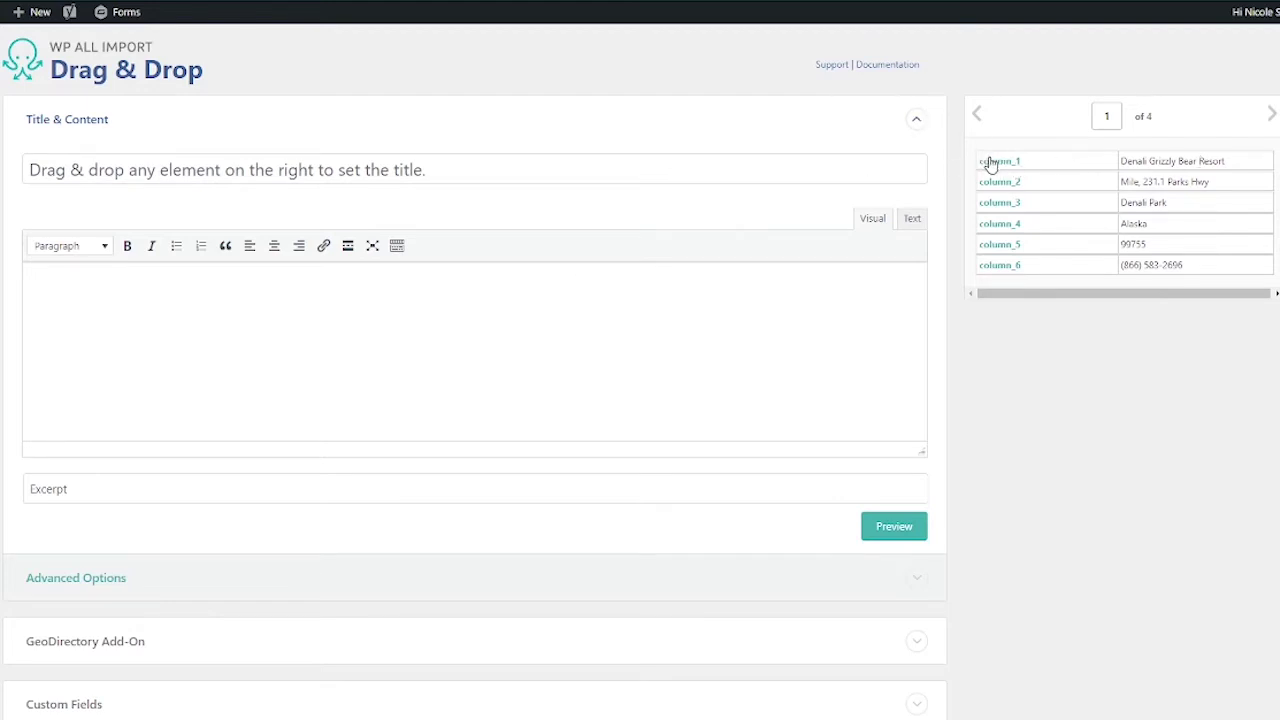
- Map column_1 to the place title, and in the GeoDirectory Add-On section map column_2 to Street and column_3 to City
{"action": "left_click_drag", "start_coordinate": [988, 163], "coordinate": [209, 162]}
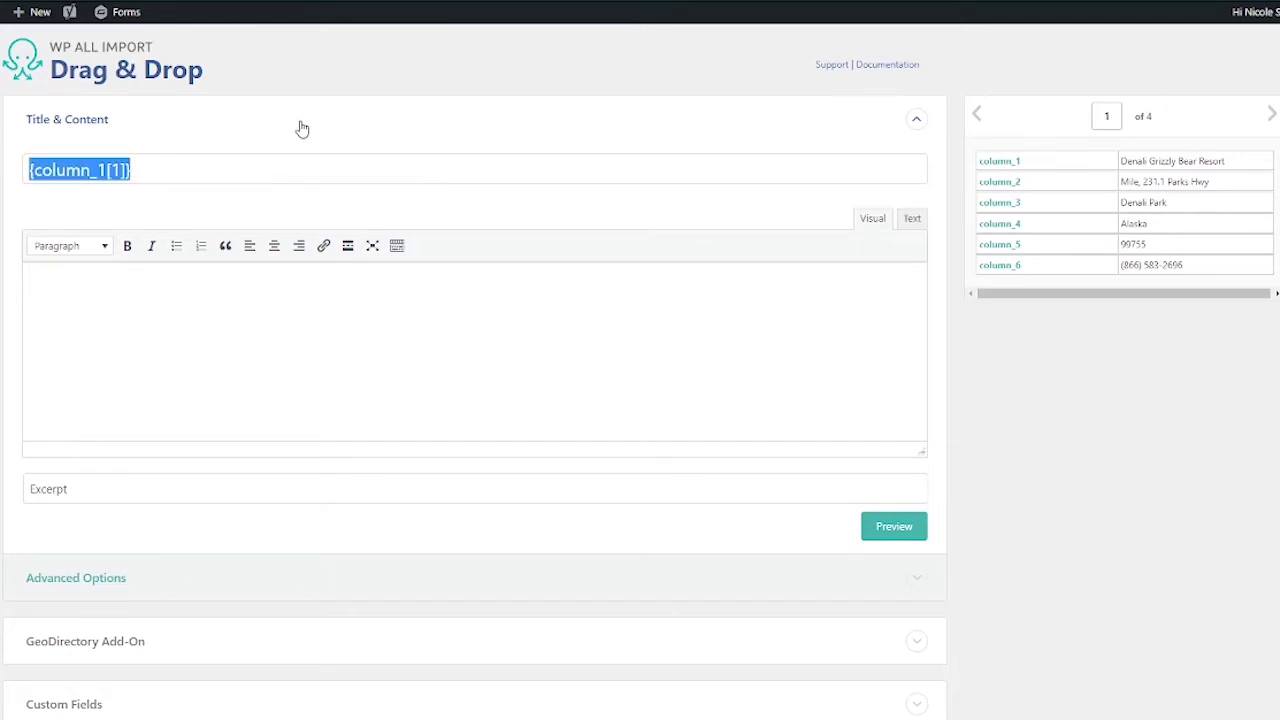
{"action": "scroll", "coordinate": [300, 122], "scroll_direction": "down", "scroll_amount": 2}
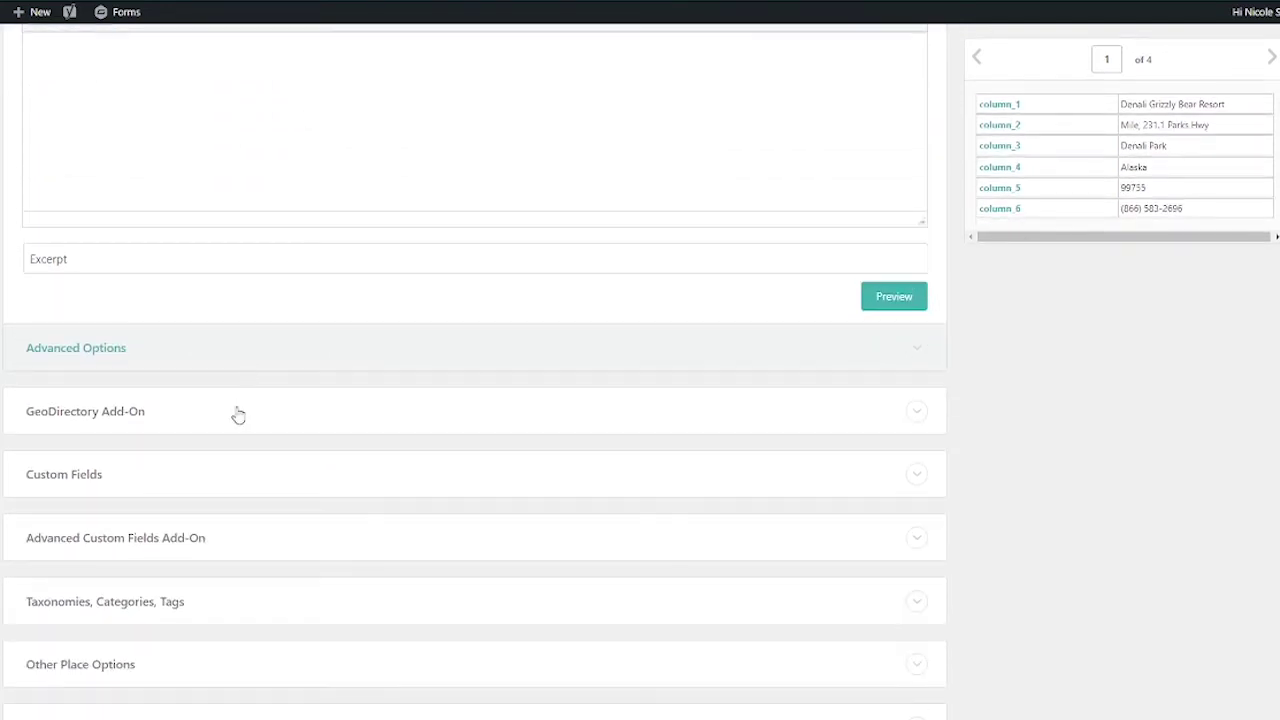
{"action": "left_click", "coordinate": [242, 410]}
{"action": "scroll", "coordinate": [392, 351], "scroll_direction": "down", "scroll_amount": 3}
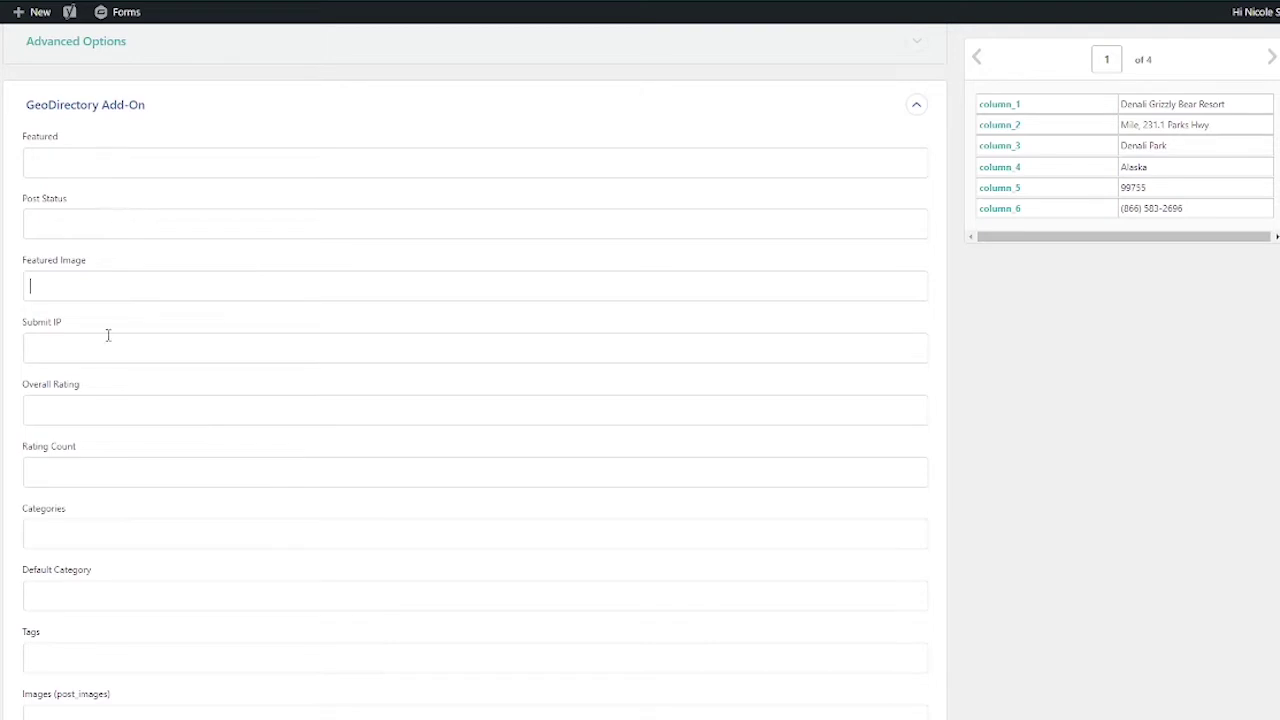
{"action": "scroll", "coordinate": [285, 328], "scroll_direction": "down", "scroll_amount": 1}
{"action": "scroll", "coordinate": [280, 328], "scroll_direction": "down", "scroll_amount": 6}
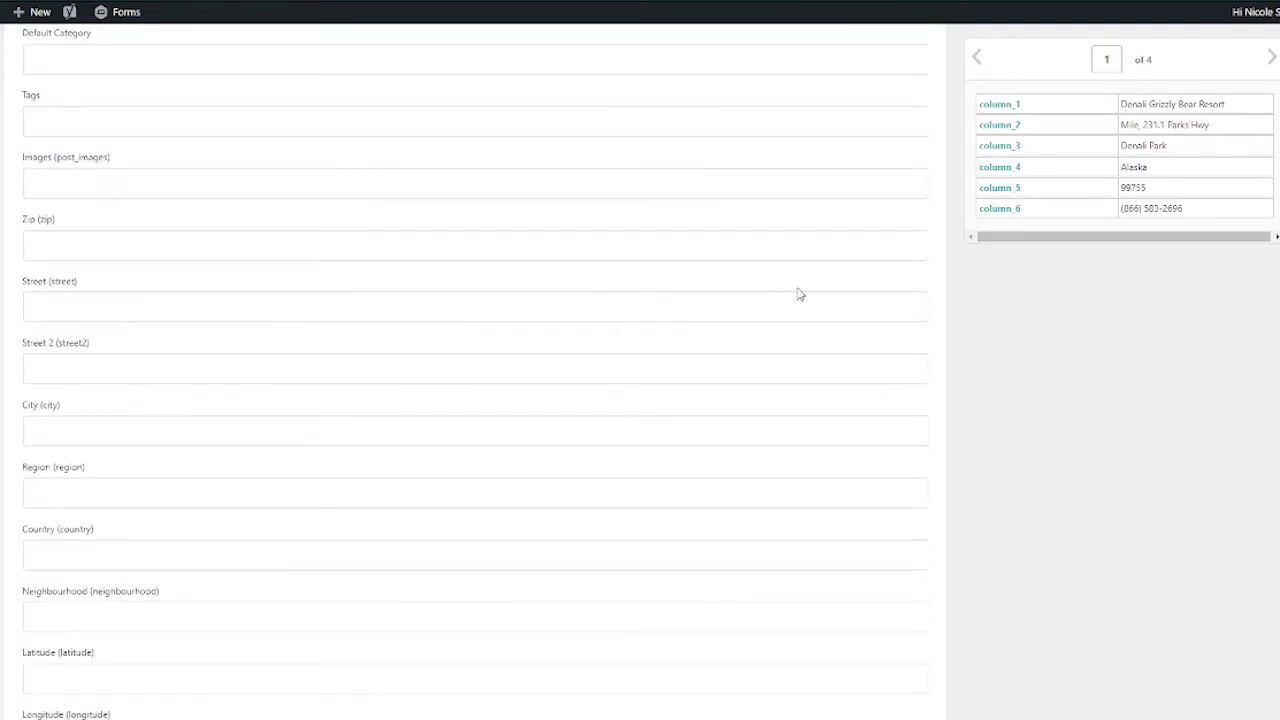
{"action": "left_click_drag", "start_coordinate": [998, 127], "coordinate": [310, 310]}
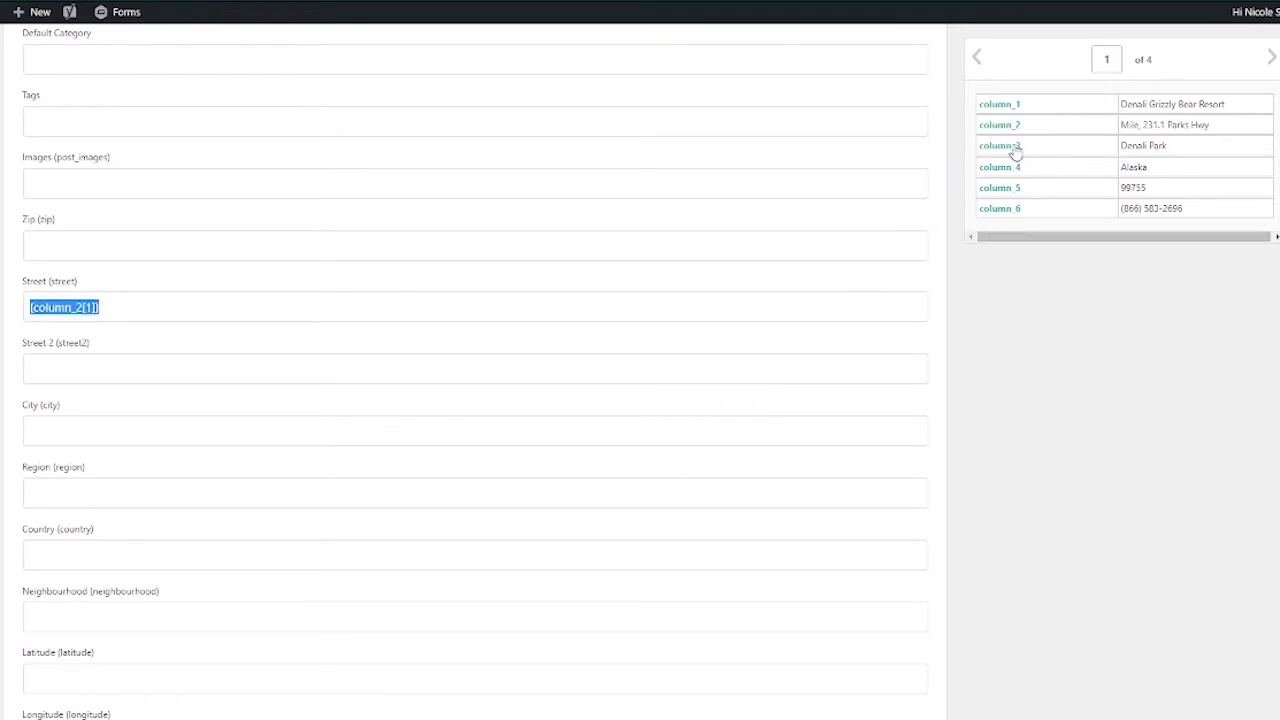
{"action": "left_click_drag", "start_coordinate": [1008, 148], "coordinate": [195, 432]}
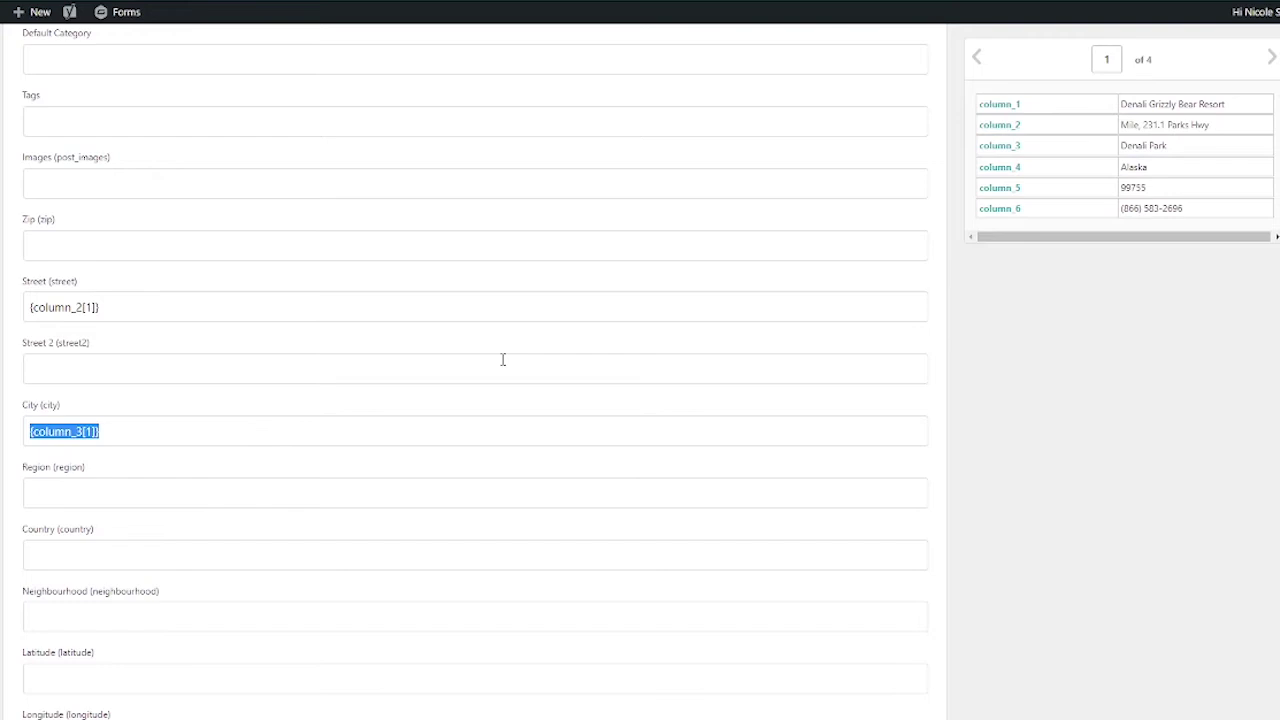
- Map column_4 to the GeoDirectory Region field and column_5 to the Zip field
{"action": "scroll", "coordinate": [503, 360], "scroll_direction": "down", "scroll_amount": 1}
{"action": "scroll", "coordinate": [503, 359], "scroll_direction": "down", "scroll_amount": 1}
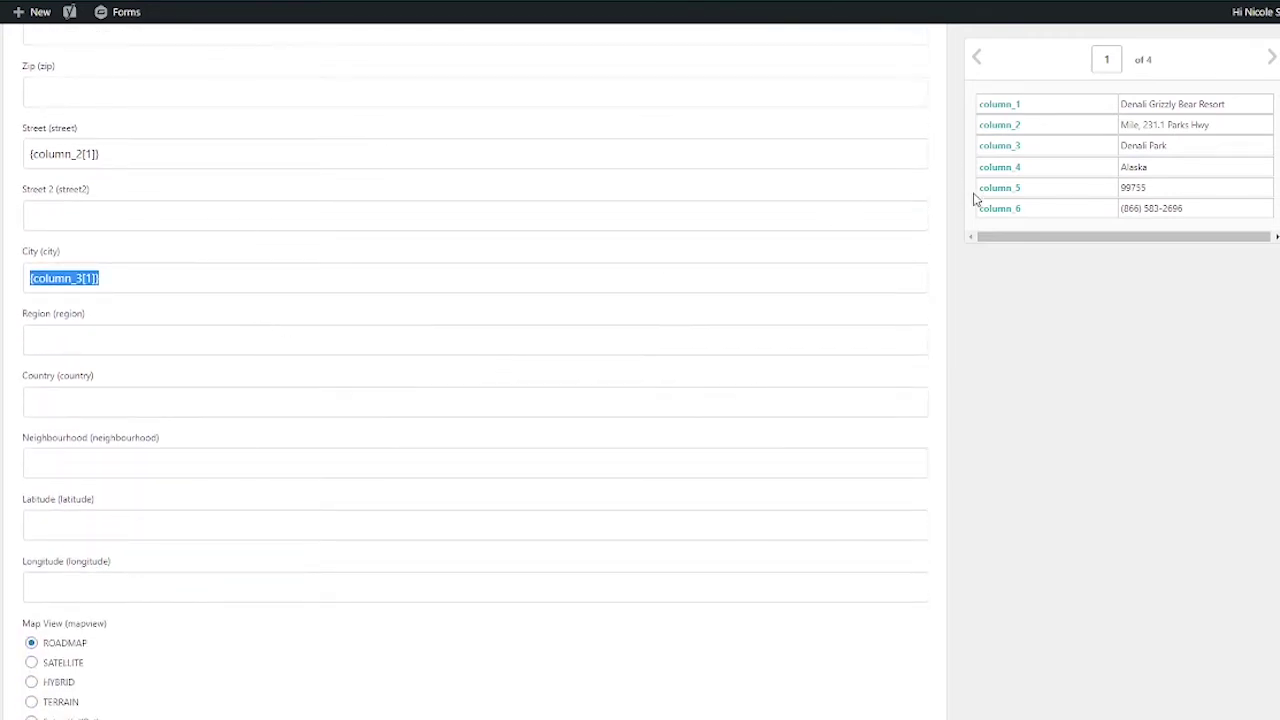
{"action": "left_click_drag", "start_coordinate": [1005, 175], "coordinate": [226, 338]}
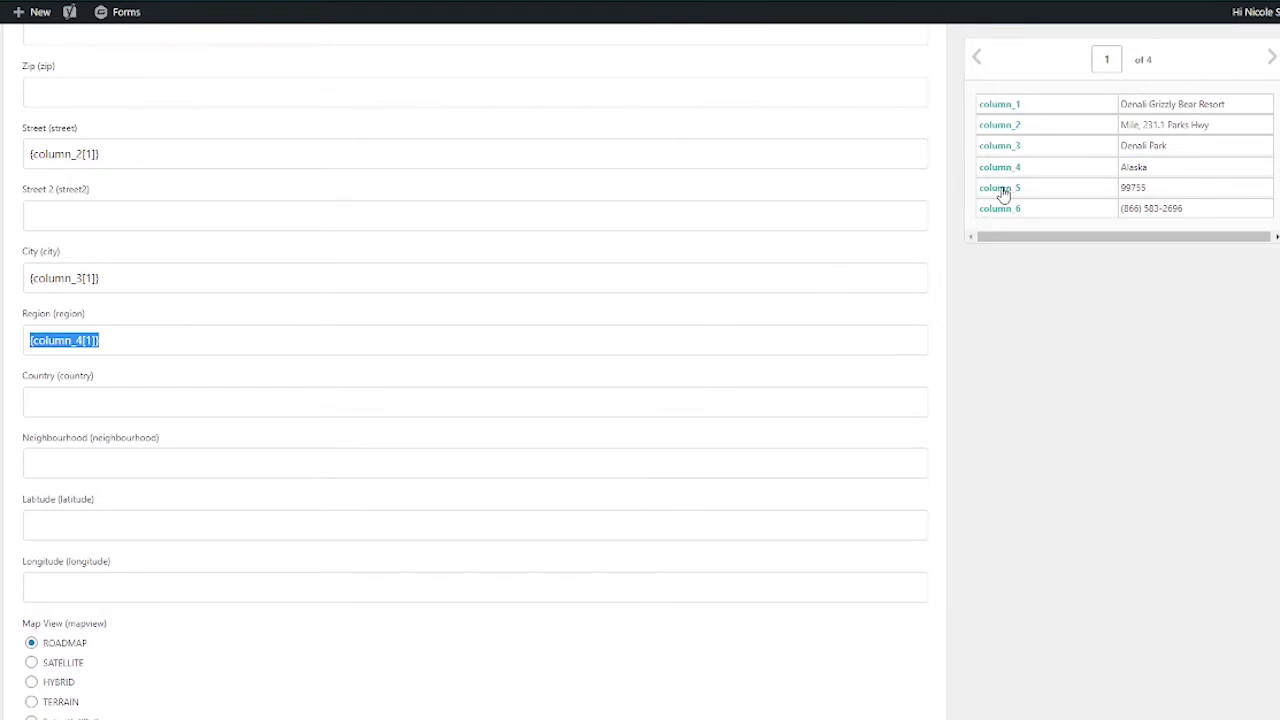
{"action": "left_click_drag", "start_coordinate": [1003, 193], "coordinate": [165, 108]}
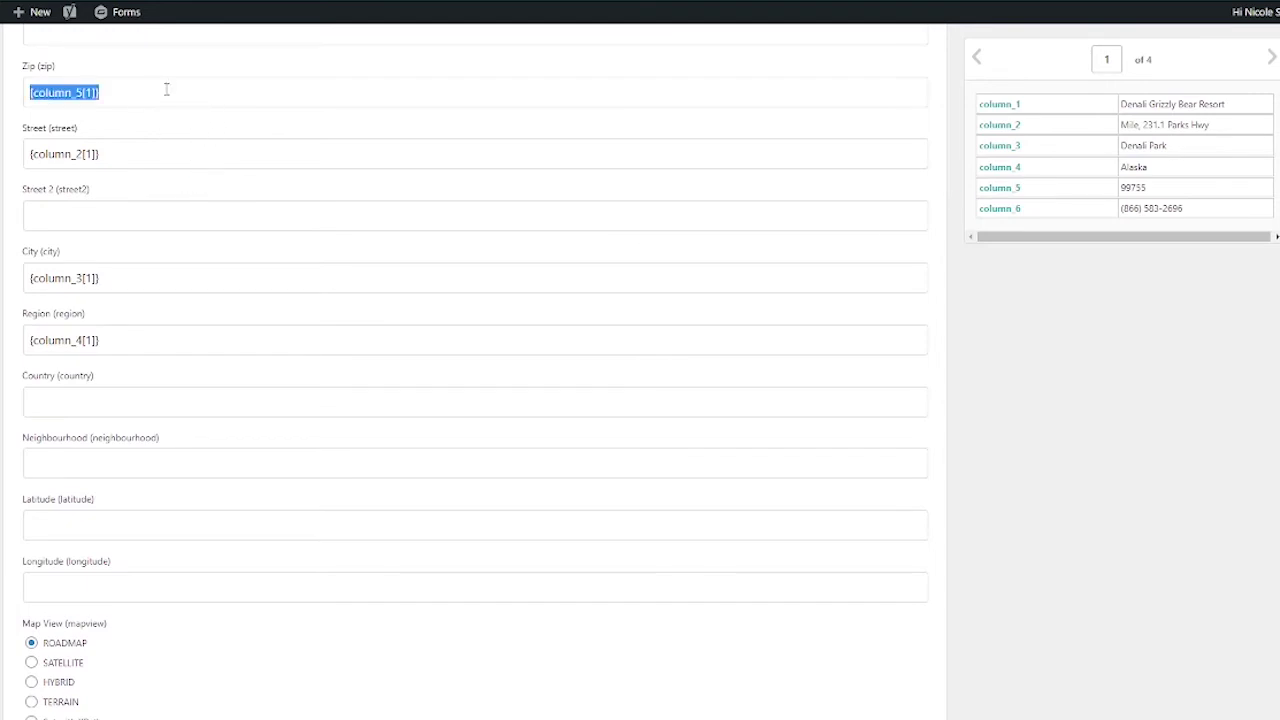
- Review the remaining mapping sections, including Custom Fields and the Place Categories options, leaving Place Categories disabled
{"action": "scroll", "coordinate": [166, 89], "scroll_direction": "up", "scroll_amount": 4}
{"action": "scroll", "coordinate": [166, 89], "scroll_direction": "down", "scroll_amount": 6}
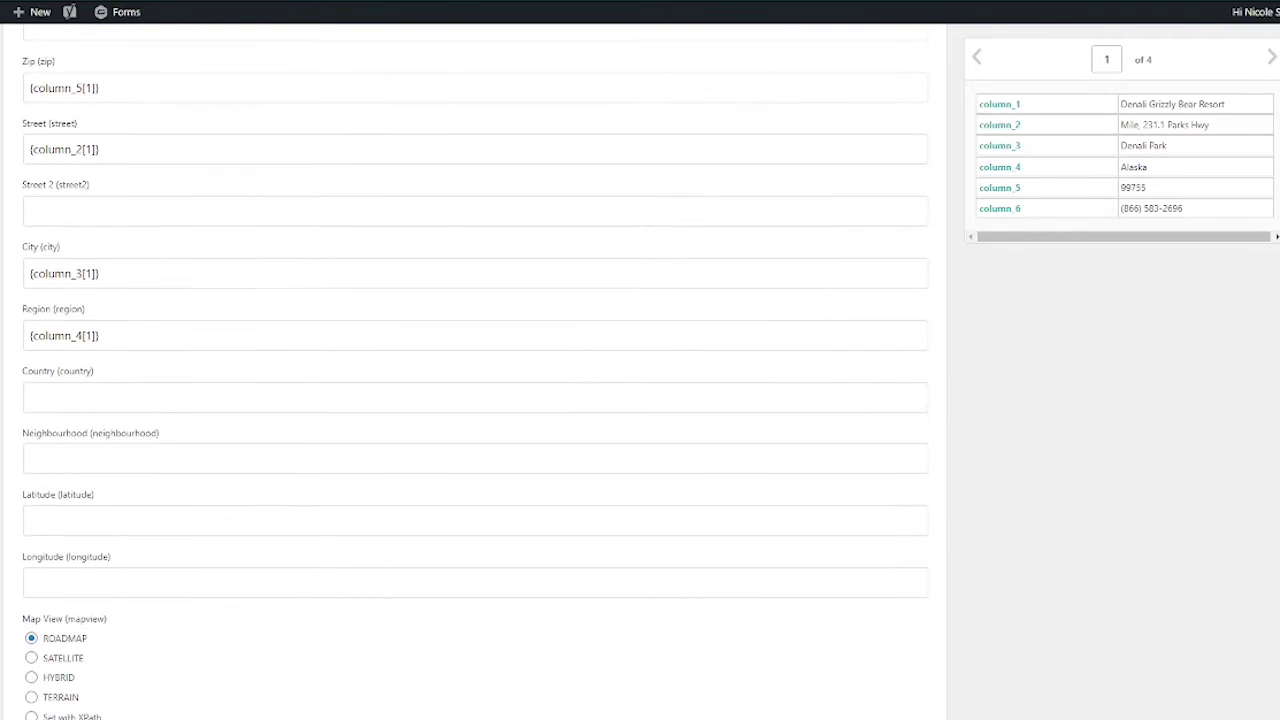
{"action": "scroll", "coordinate": [68, 490], "scroll_direction": "down", "scroll_amount": 3}
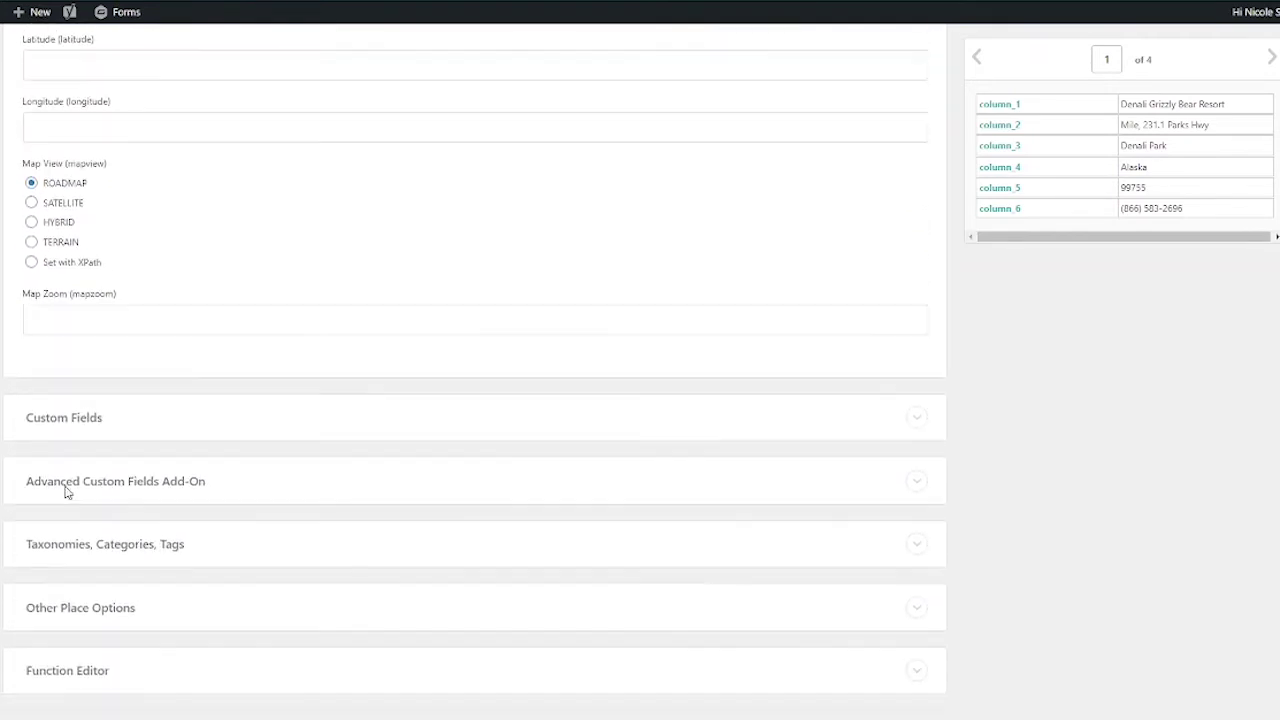
{"action": "left_click", "coordinate": [912, 421]}
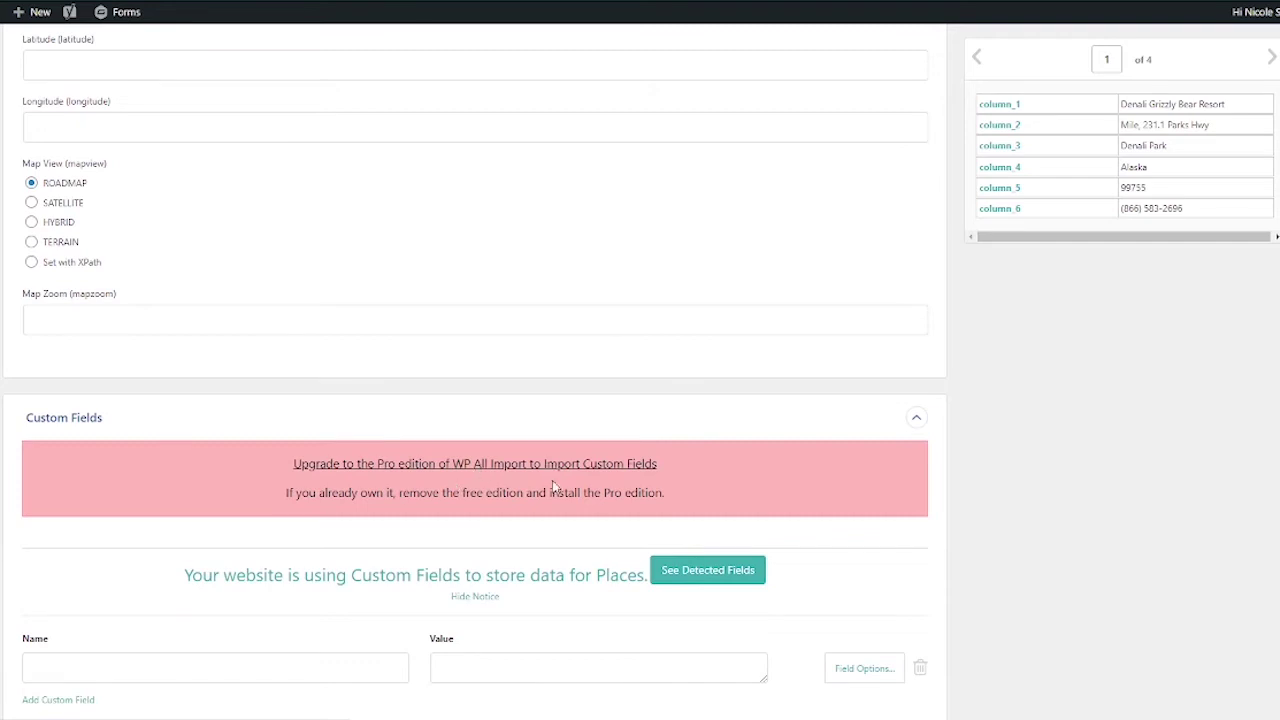
{"action": "left_click", "coordinate": [916, 420]}
{"action": "scroll", "coordinate": [529, 463], "scroll_direction": "down", "scroll_amount": 3}
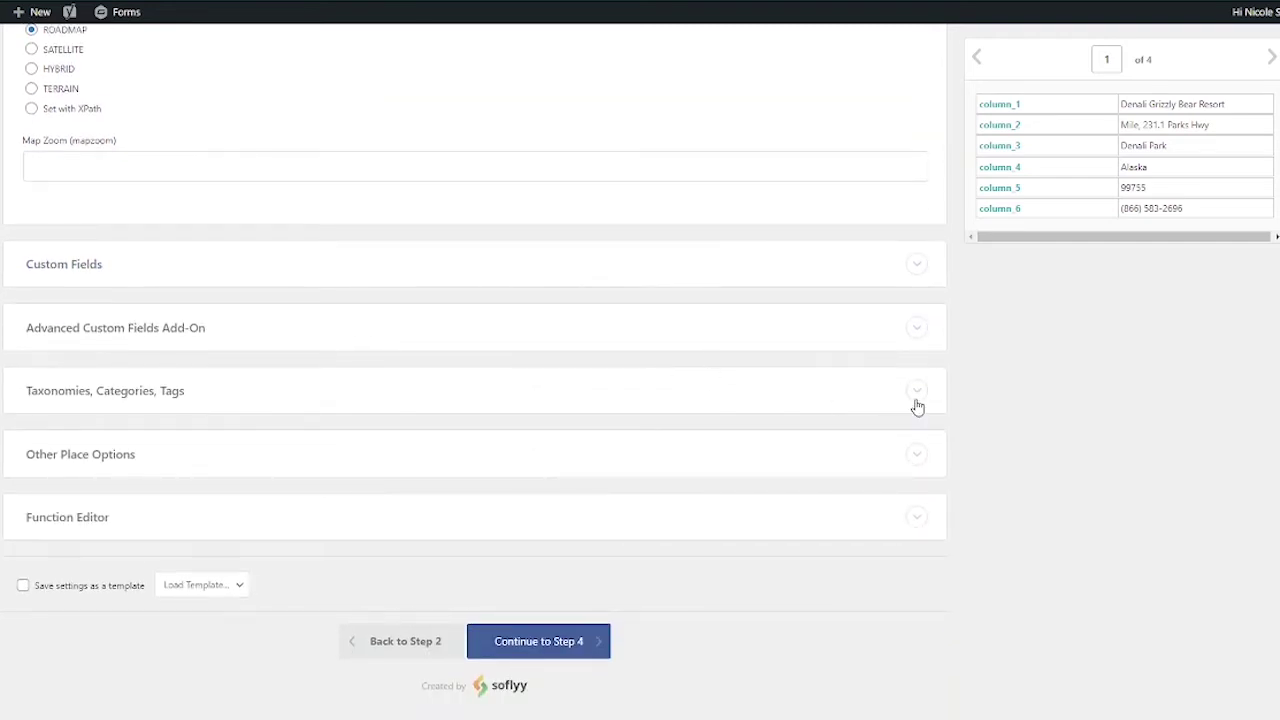
{"action": "left_click", "coordinate": [918, 407]}
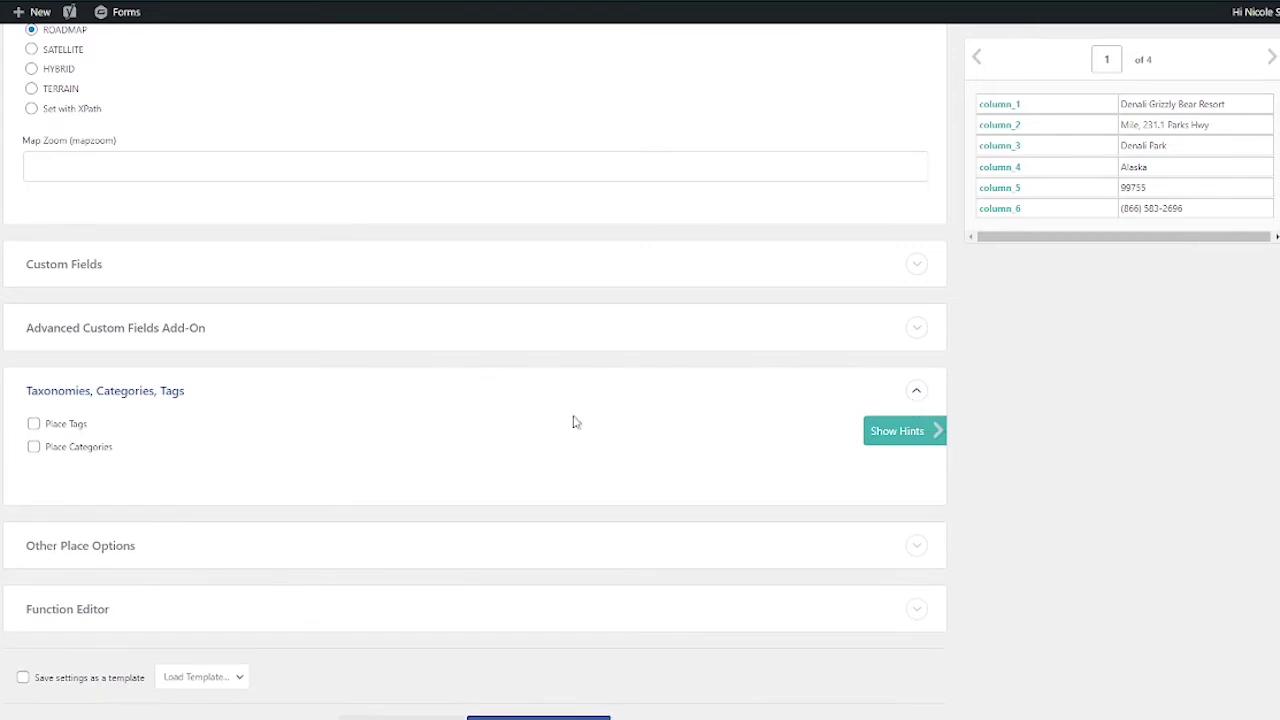
{"action": "left_click", "coordinate": [98, 449]}
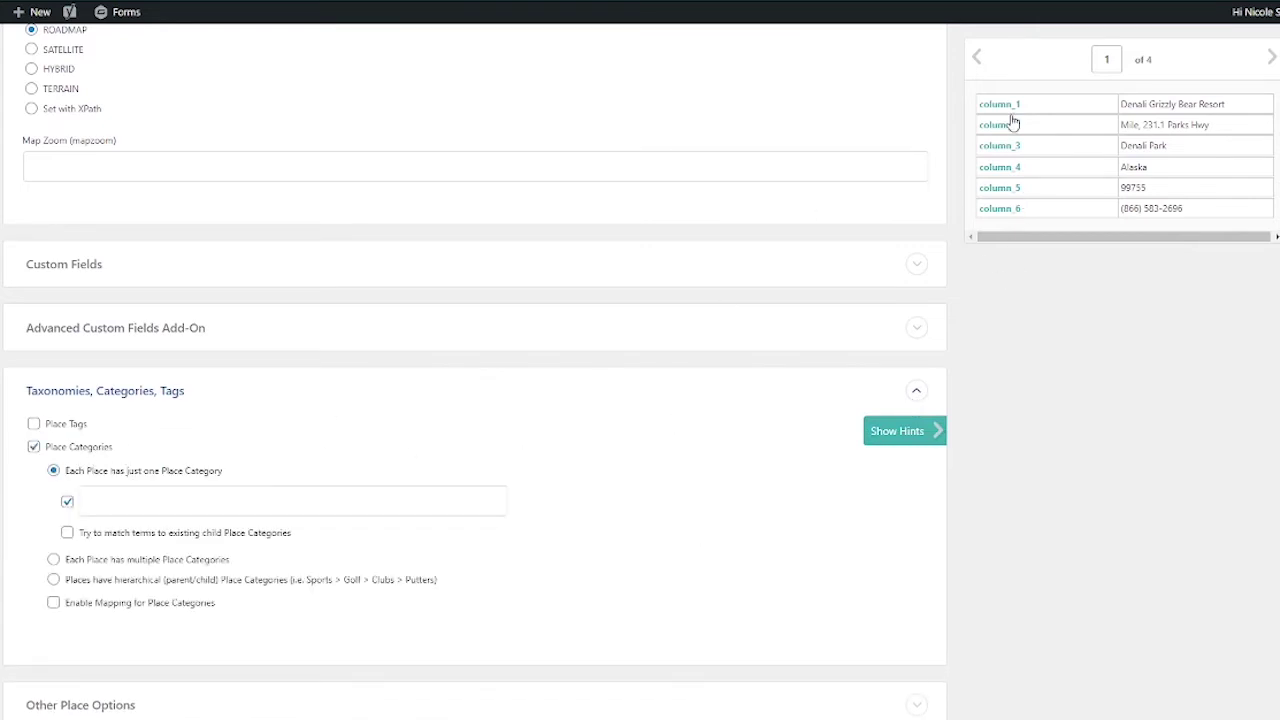
{"action": "scroll", "coordinate": [589, 374], "scroll_direction": "down", "scroll_amount": 1}
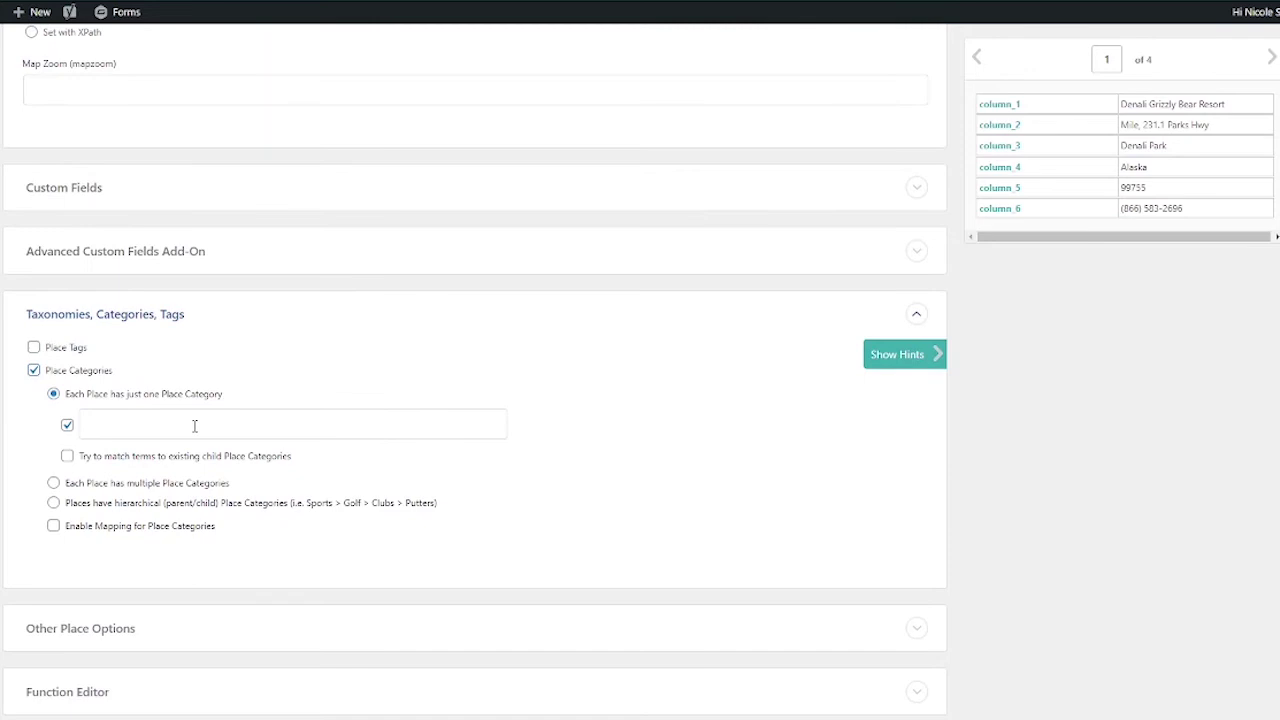
{"action": "left_click", "coordinate": [34, 370]}
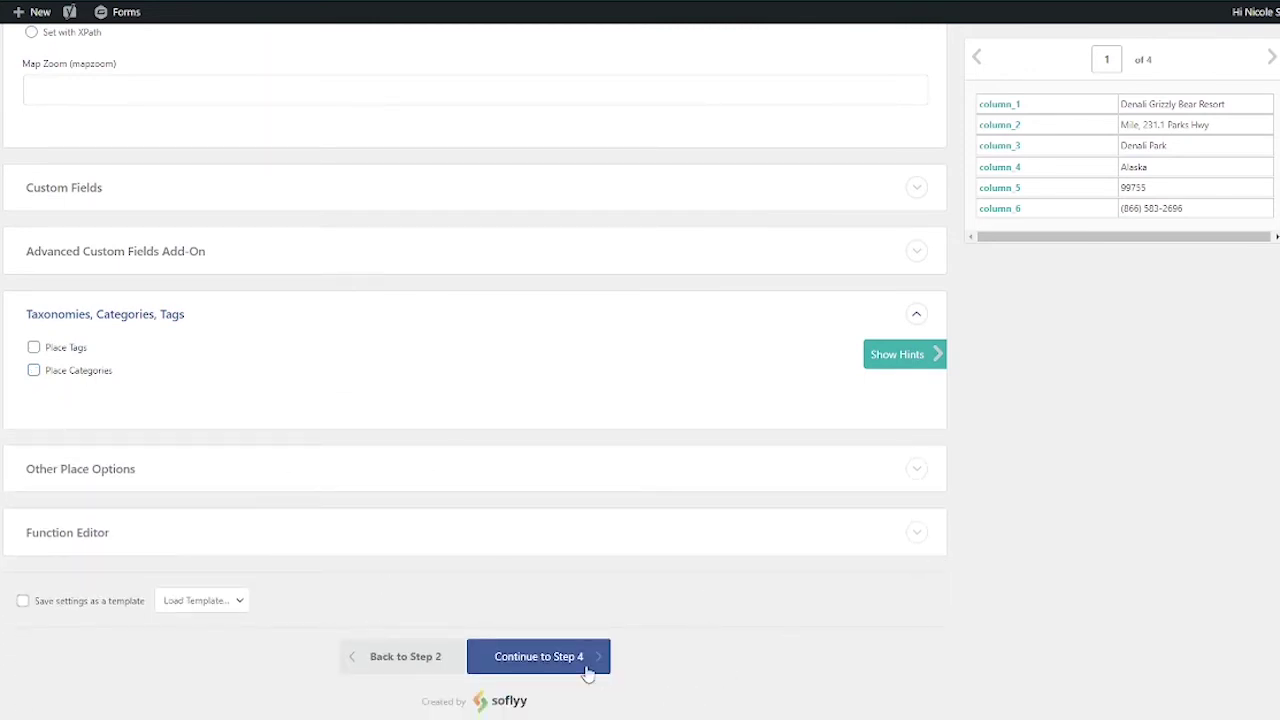
- Continue to the import settings, auto-detect the unique identifier, and run the import
{"action": "left_click", "coordinate": [556, 660]}
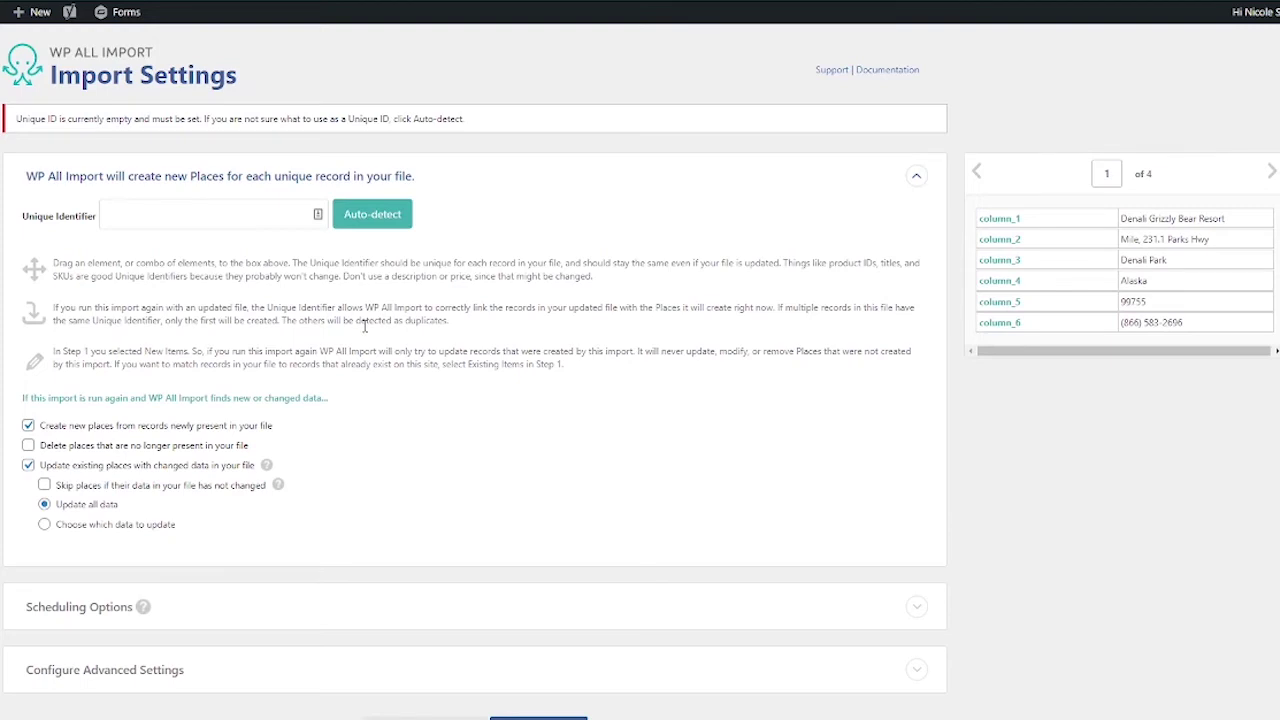
{"action": "left_click", "coordinate": [375, 222]}
{"action": "scroll", "coordinate": [396, 320], "scroll_direction": "down", "scroll_amount": 1}
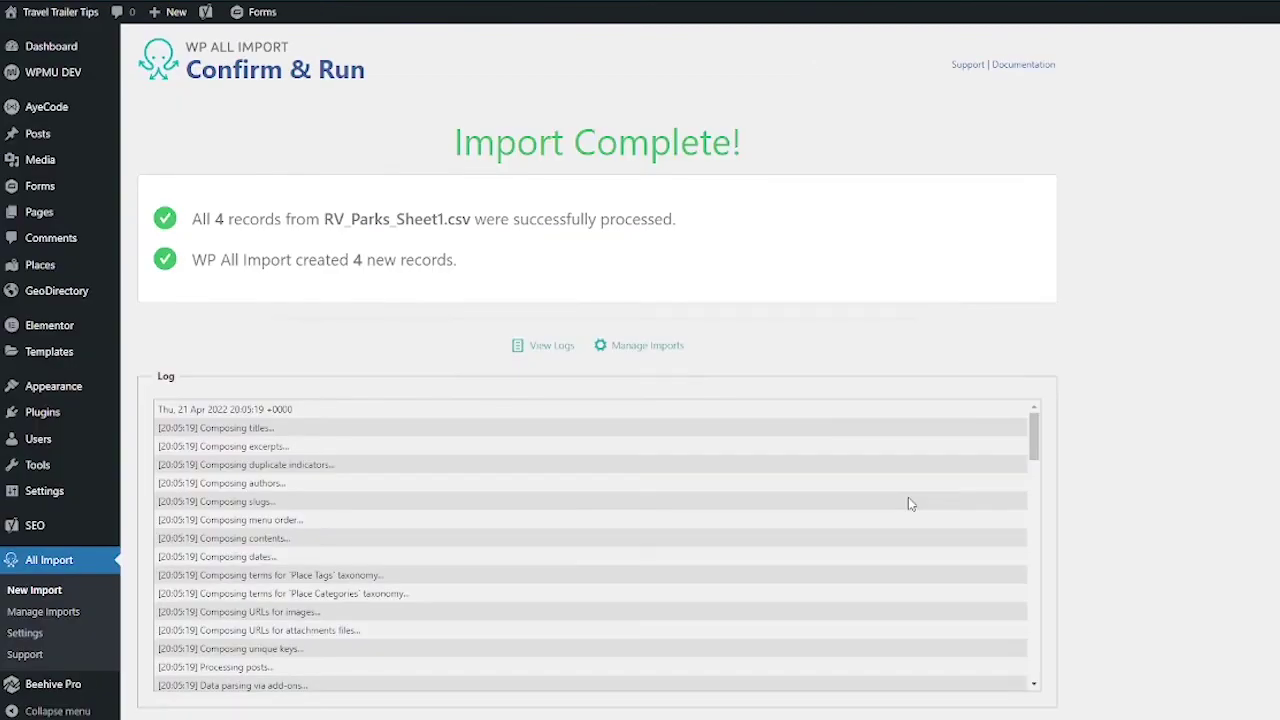
- Open the Places list to check the imported records
{"action": "mouse_move", "coordinate": [108, 283]}
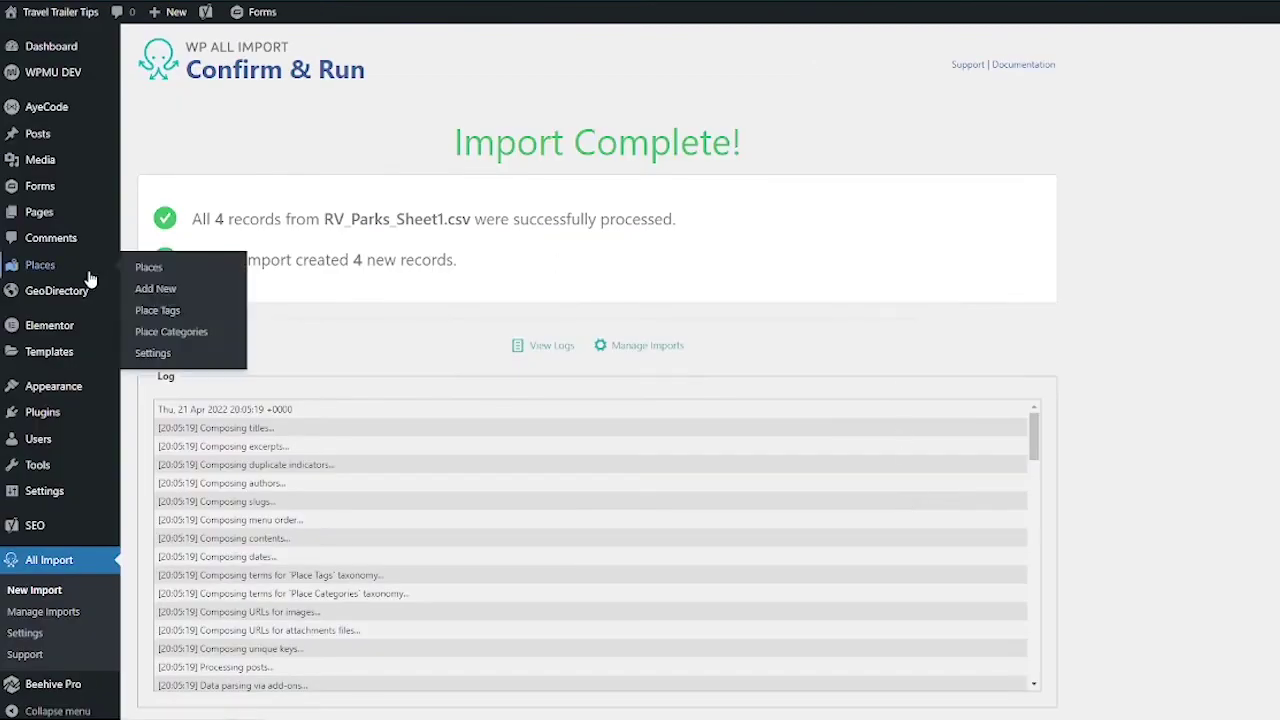